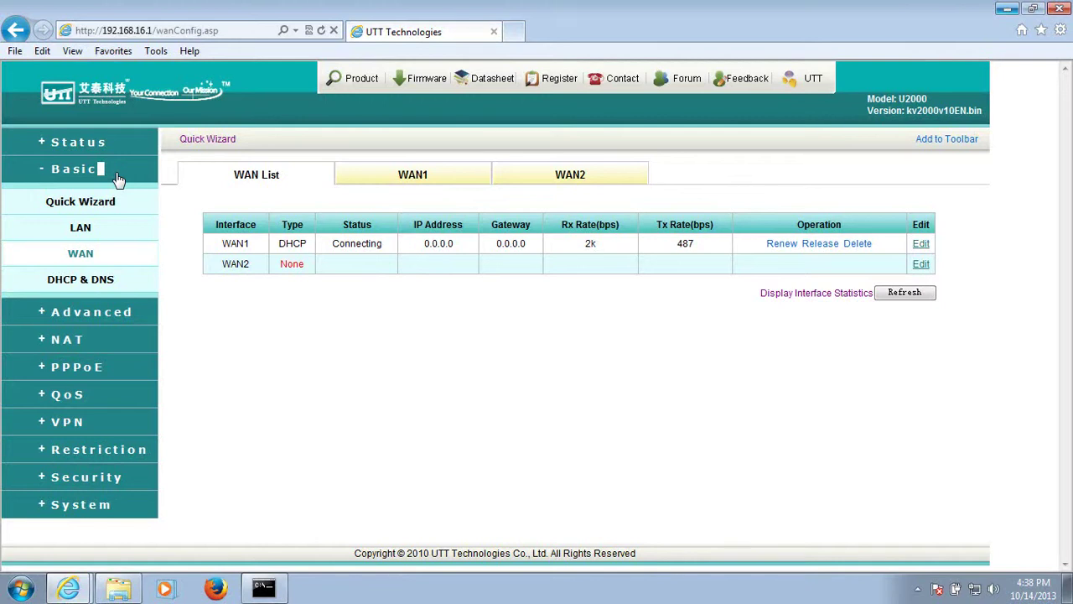
Step: Add 192.168.1.1 as the LAN's second IP address and save the LAN settings
{"action": "left_click", "coordinate": [80, 235]}
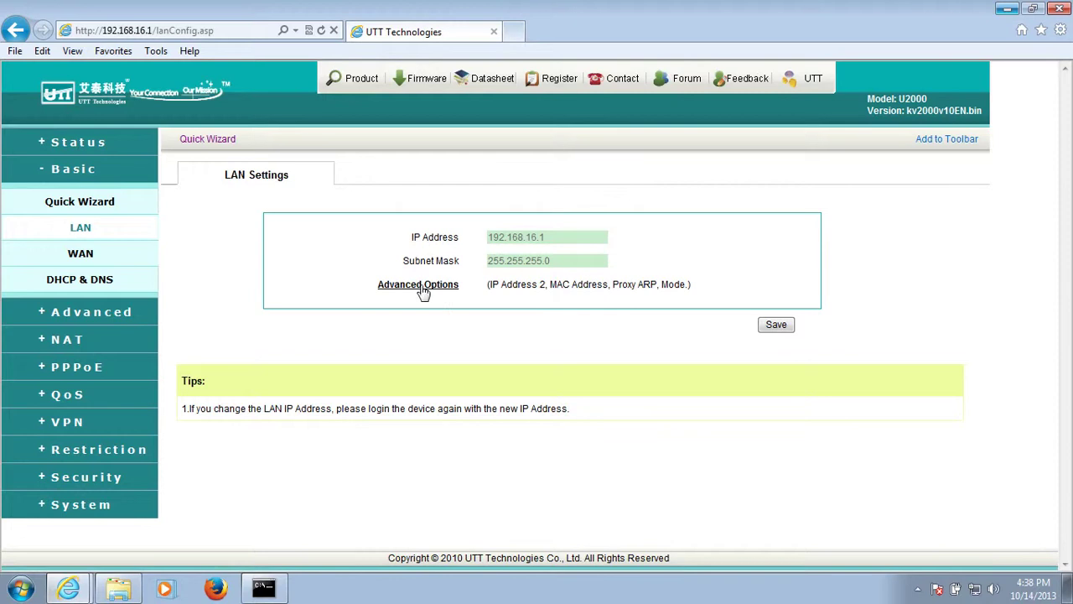
{"action": "left_click", "coordinate": [424, 284]}
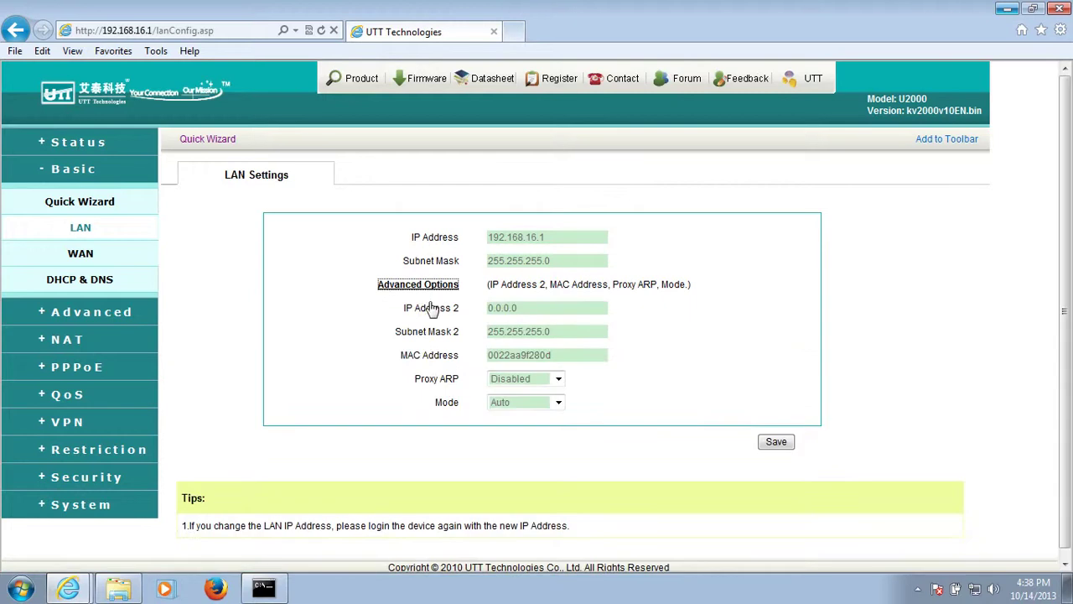
{"action": "left_click", "coordinate": [539, 309]}
{"action": "key", "text": "BackSpace"}
{"action": "key", "text": "BackSpace"}
{"action": "key", "text": "BackSpace"}
{"action": "key", "text": "BackSpace"}
{"action": "key", "text": "BackSpace"}
{"action": "key", "text": "BackSpace"}
{"action": "key", "text": "BackSpace"}
{"action": "type", "text": "192.168.1.1"}
{"action": "left_click", "coordinate": [777, 444]}
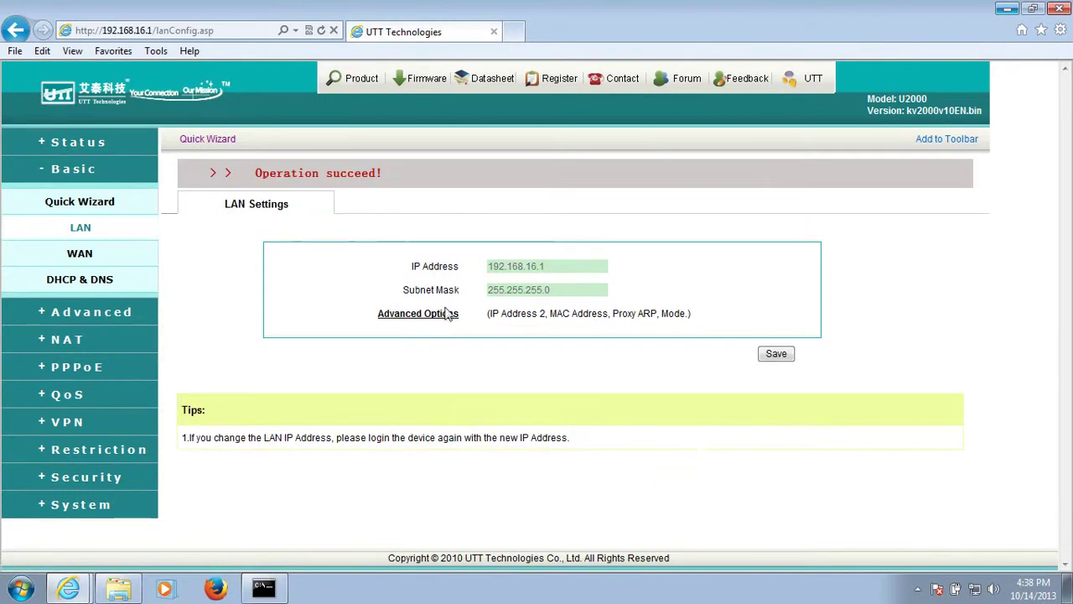
{"action": "left_click", "coordinate": [403, 315]}
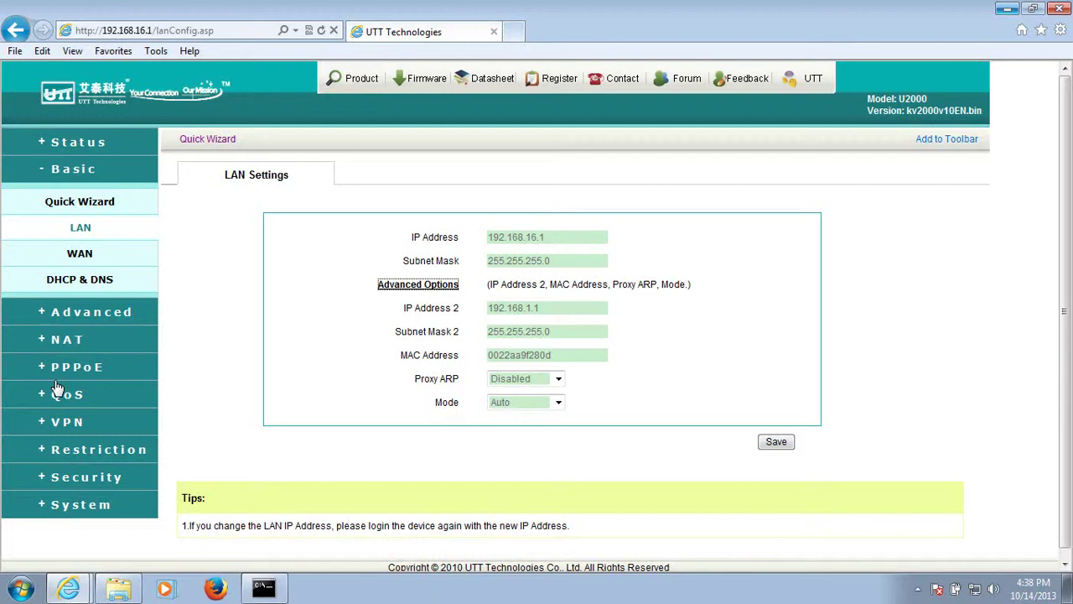
Step: Go to the DHCP server's address pool list
{"action": "left_click", "coordinate": [90, 312]}
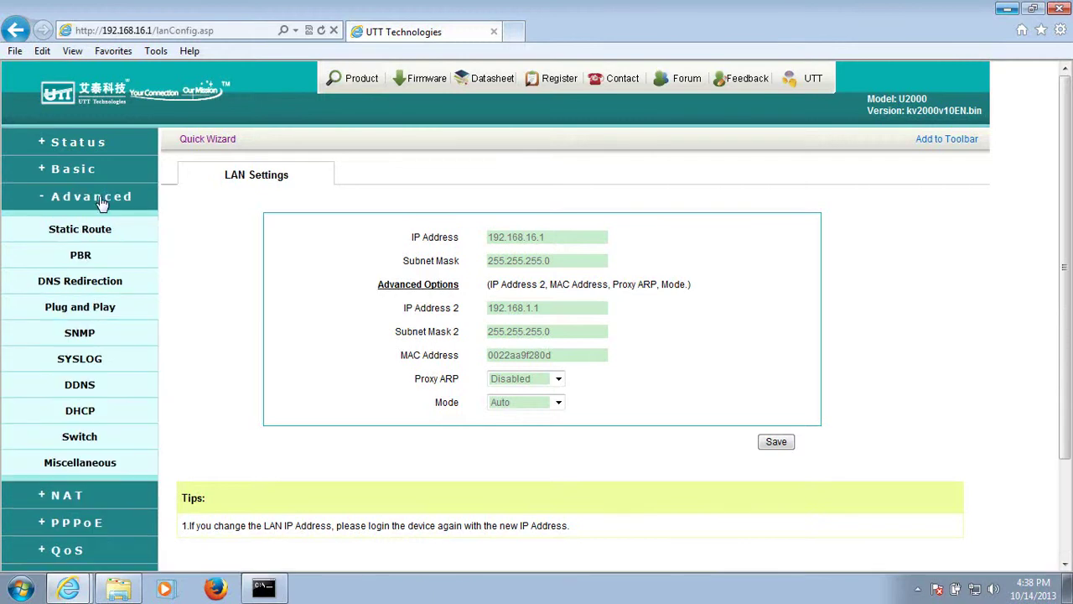
{"action": "left_click", "coordinate": [91, 416]}
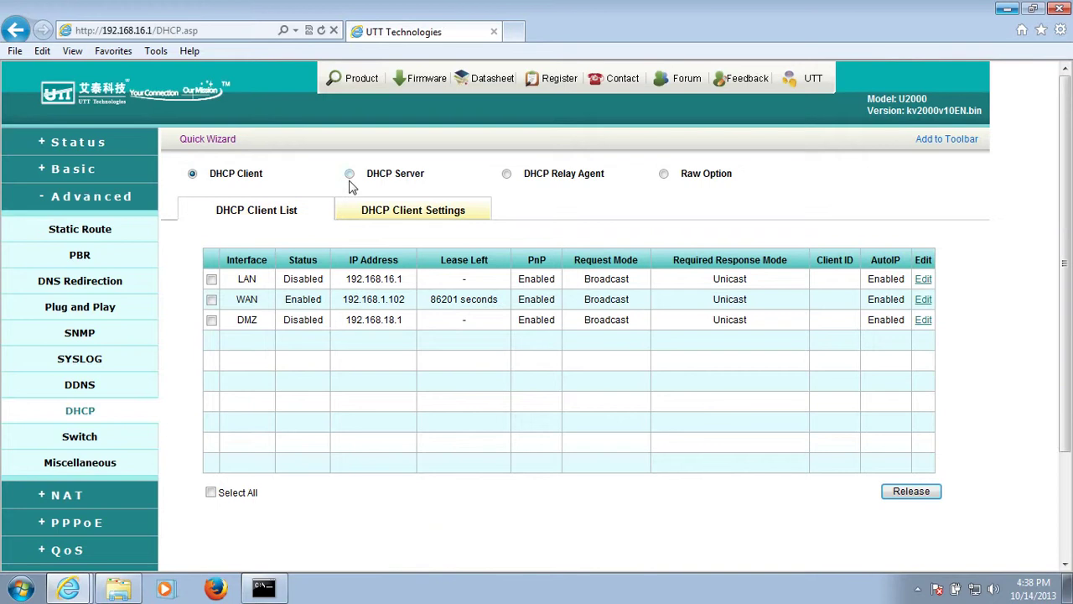
{"action": "left_click", "coordinate": [350, 174]}
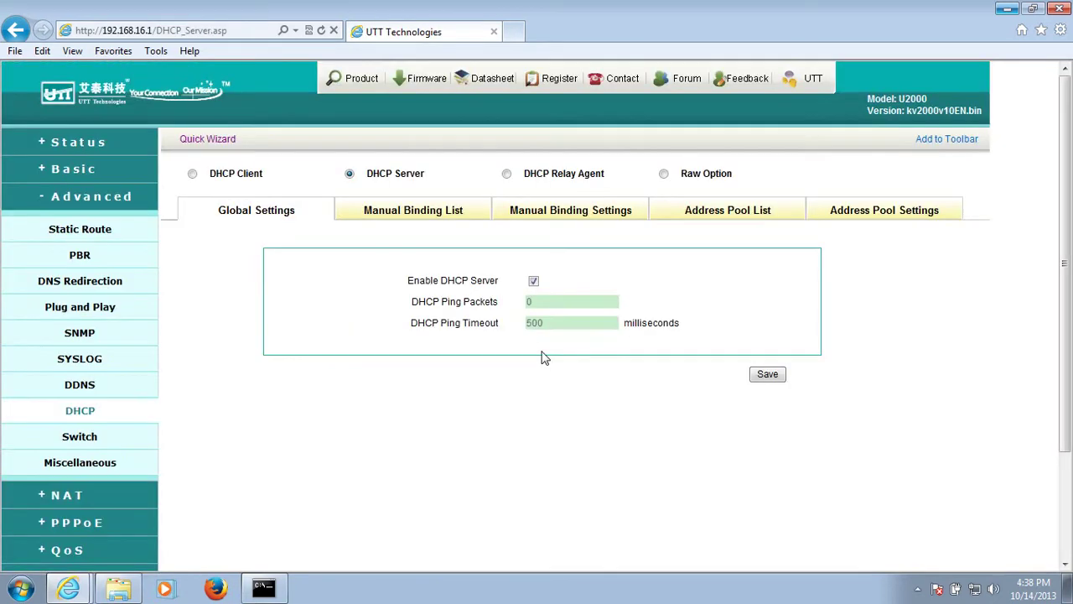
{"action": "left_click", "coordinate": [723, 213]}
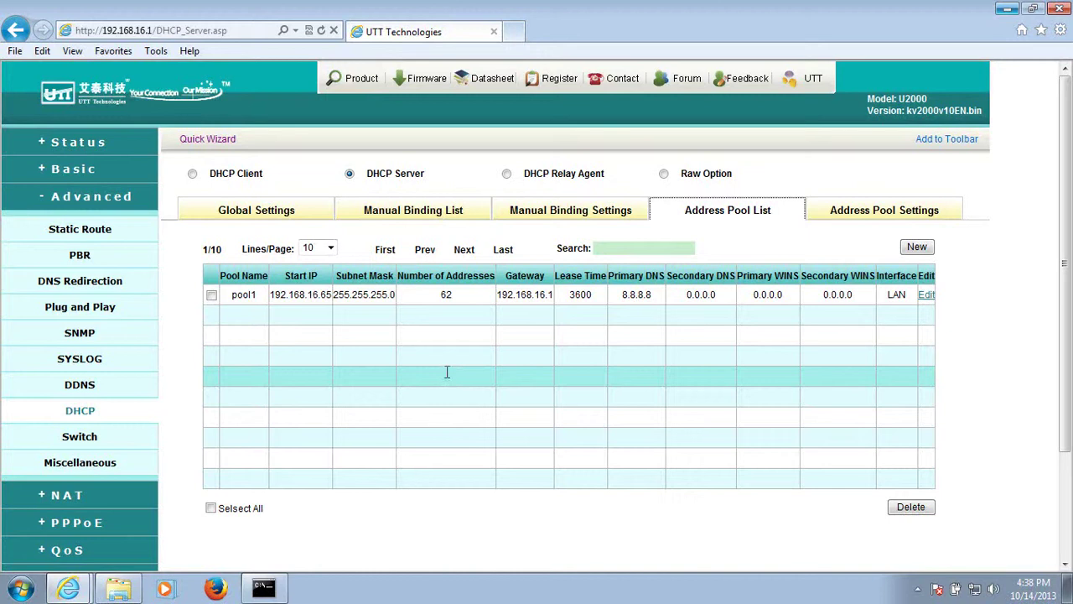
Step: Change pool1 to start at 192.168.16.2 with 100 addresses and save
{"action": "left_click", "coordinate": [928, 295]}
{"action": "left_click", "coordinate": [549, 323]}
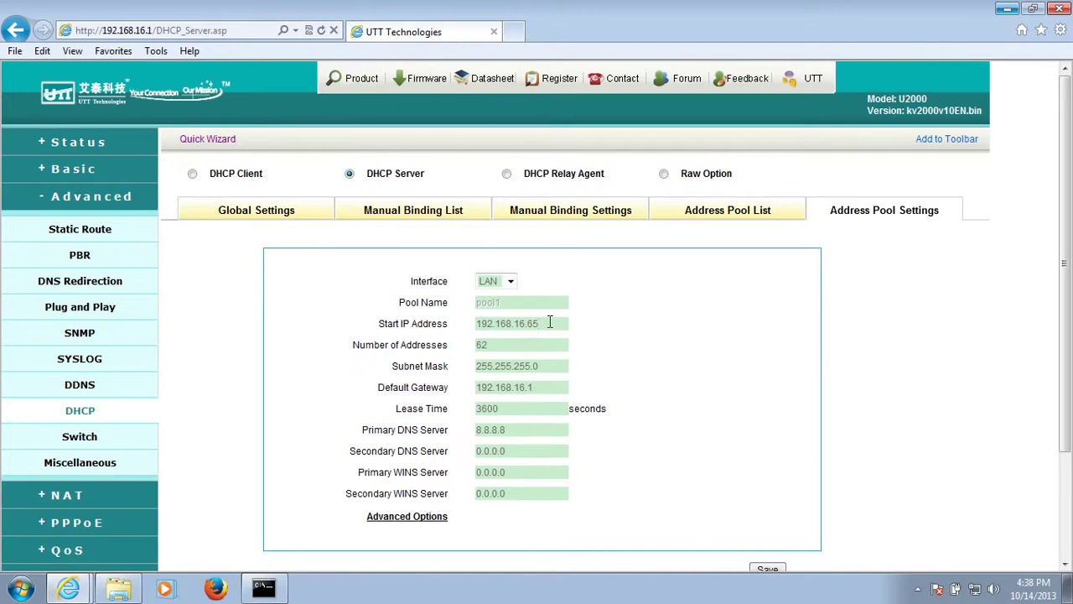
{"action": "key", "text": "BackSpace"}
{"action": "key", "text": "BackSpace"}
{"action": "type", "text": "2"}
{"action": "left_click", "coordinate": [520, 343]}
{"action": "key", "text": "BackSpace"}
{"action": "key", "text": "BackSpace"}
{"action": "type", "text": "100"}
{"action": "scroll", "coordinate": [554, 436], "scroll_direction": "down", "scroll_amount": 2}
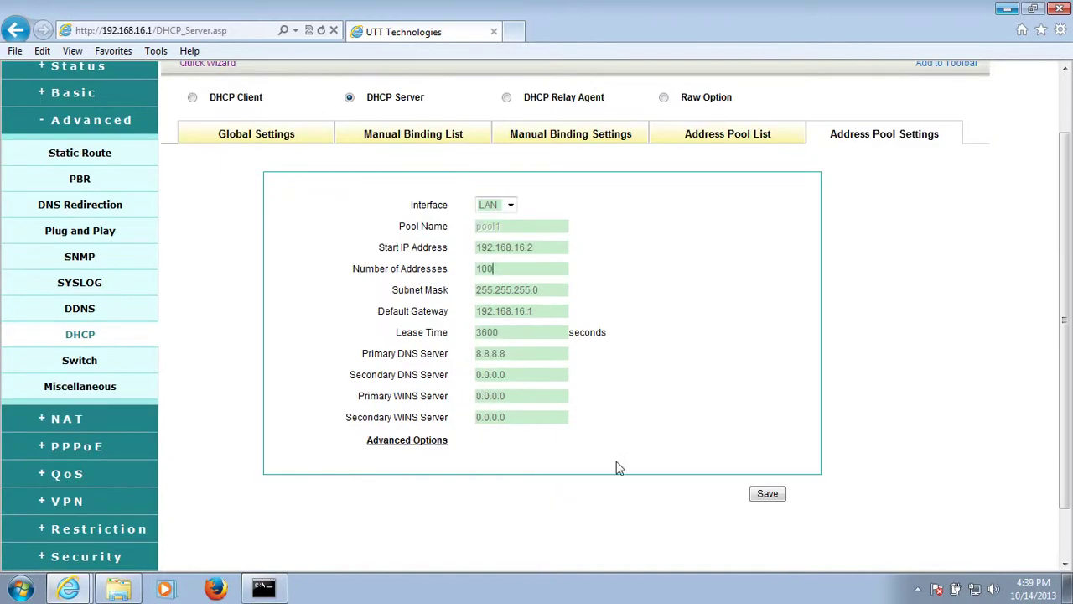
{"action": "left_click", "coordinate": [764, 496]}
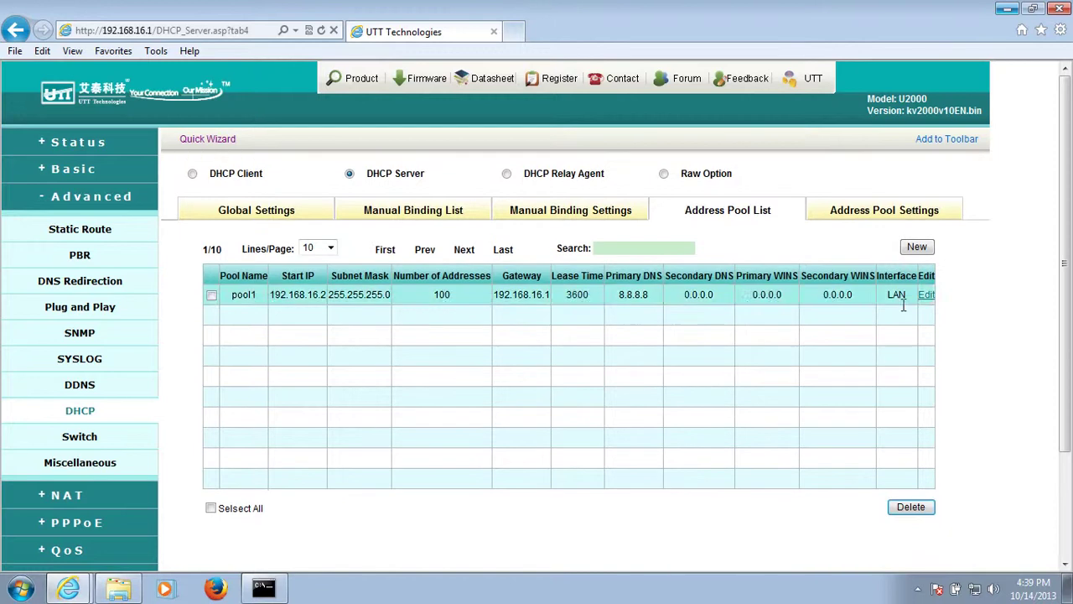
Step: Create a new address pool named Pool2 with 100 addresses
{"action": "left_click", "coordinate": [918, 248]}
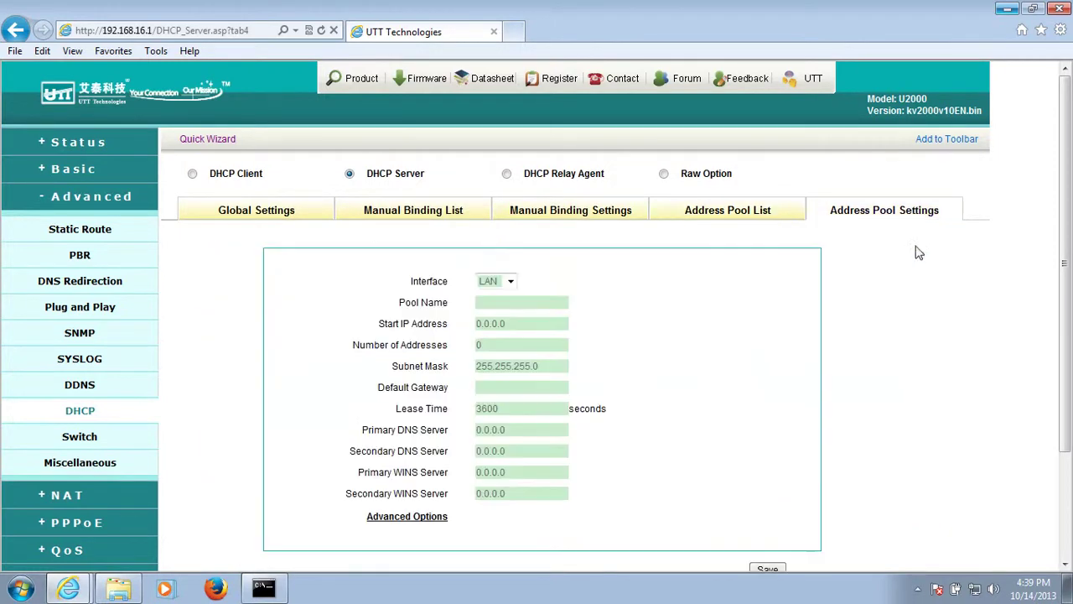
{"action": "left_click", "coordinate": [508, 305]}
{"action": "type", "text": "192"}
{"action": "key", "text": "BackSpace"}
{"action": "key", "text": "BackSpace"}
{"action": "key", "text": "BackSpace"}
{"action": "type", "text": "Pool2"}
{"action": "left_click", "coordinate": [526, 327]}
{"action": "key", "text": "BackSpace"}
{"action": "key", "text": "BackSpace"}
{"action": "key", "text": "BackSpace"}
{"action": "key", "text": "BackSpace"}
{"action": "key", "text": "BackSpace"}
{"action": "key", "text": "BackSpace"}
{"action": "type", "text": "192.168.1.1"}
{"action": "left_click", "coordinate": [511, 346]}
{"action": "key", "text": "BackSpace"}
{"action": "type", "text": "100"}
Step: Give Pool2 gateway 192.168.1.1, start address 192.168.1.2 and DNS 8.8.8.8, then save
{"action": "left_click", "coordinate": [492, 386]}
{"action": "type", "text": "192.1"}
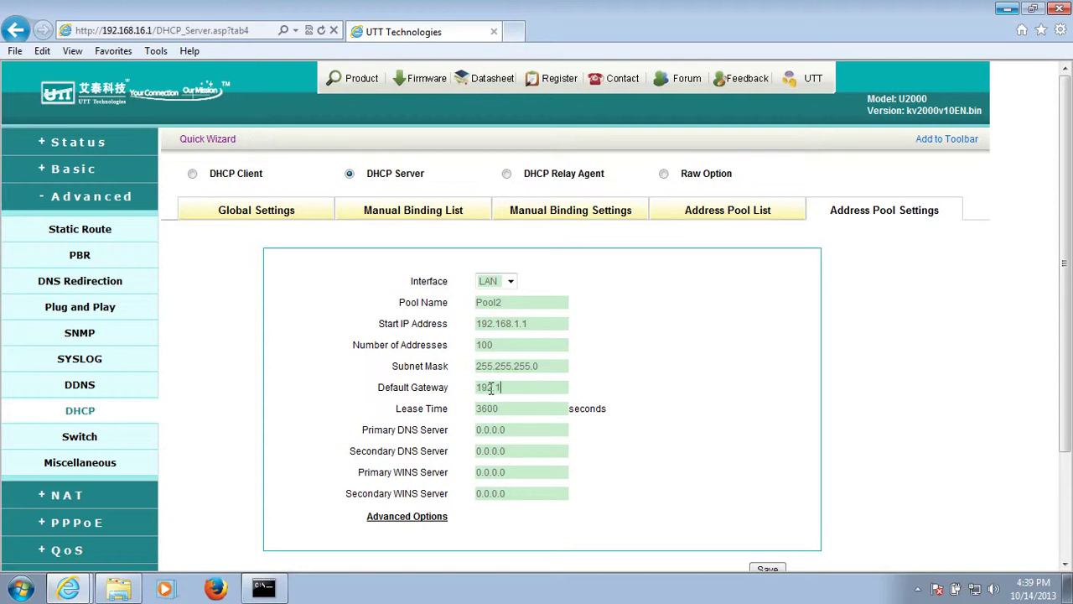
{"action": "type", "text": "68.1.1"}
{"action": "key", "text": "BackSpace"}
{"action": "type", "text": "2"}
{"action": "left_click", "coordinate": [528, 432]}
{"action": "type", "text": "8.8.8.8"}
{"action": "scroll", "coordinate": [419, 450], "scroll_direction": "down", "scroll_amount": 2}
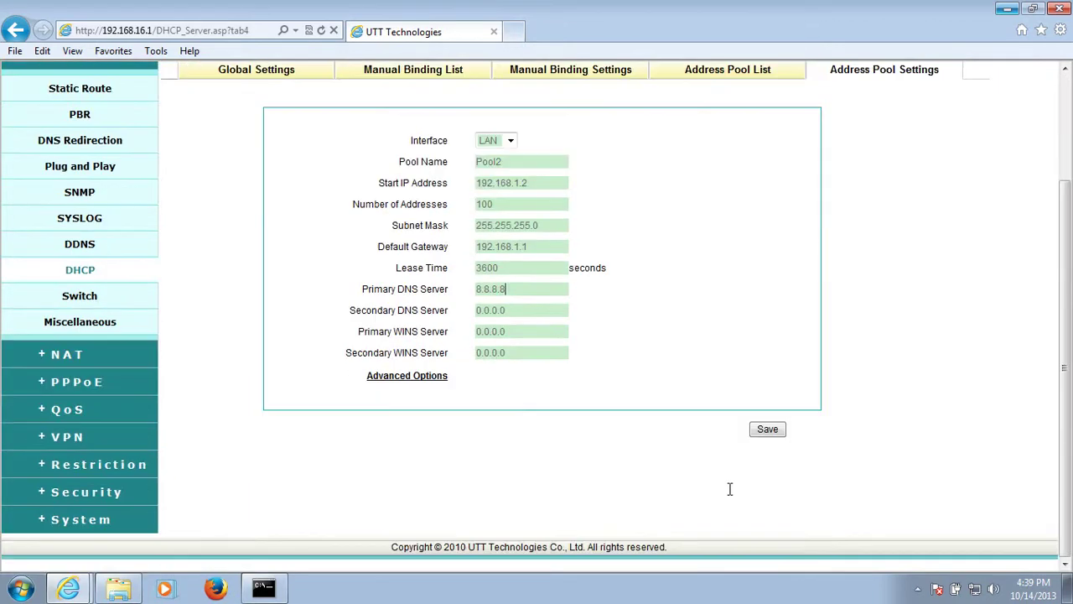
{"action": "left_click", "coordinate": [765, 431]}
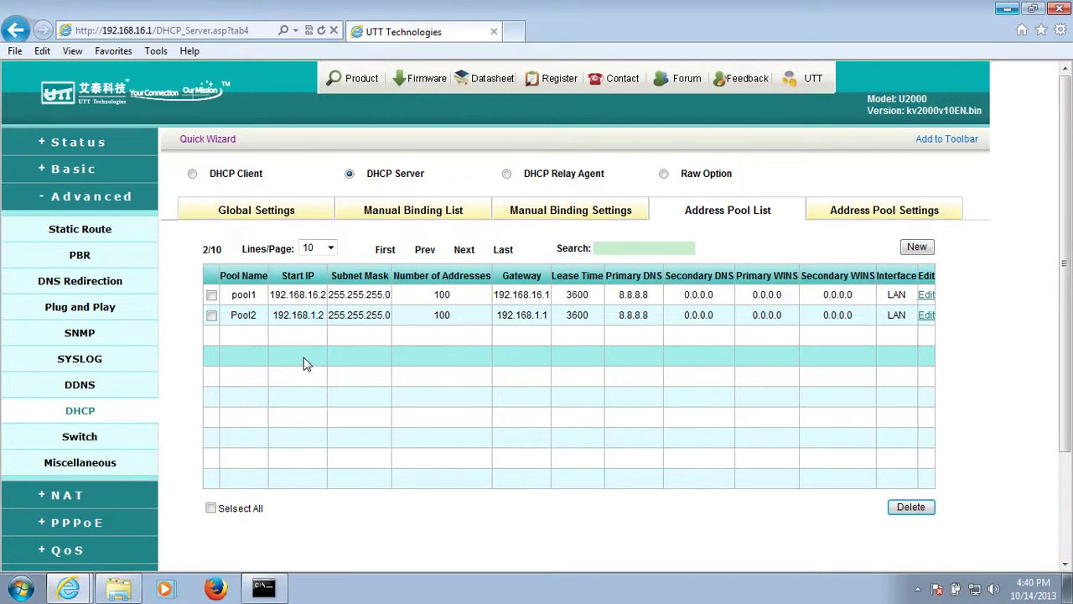
Step: Begin a new manual DHCP binding bound to Pool2
{"action": "left_click", "coordinate": [428, 218]}
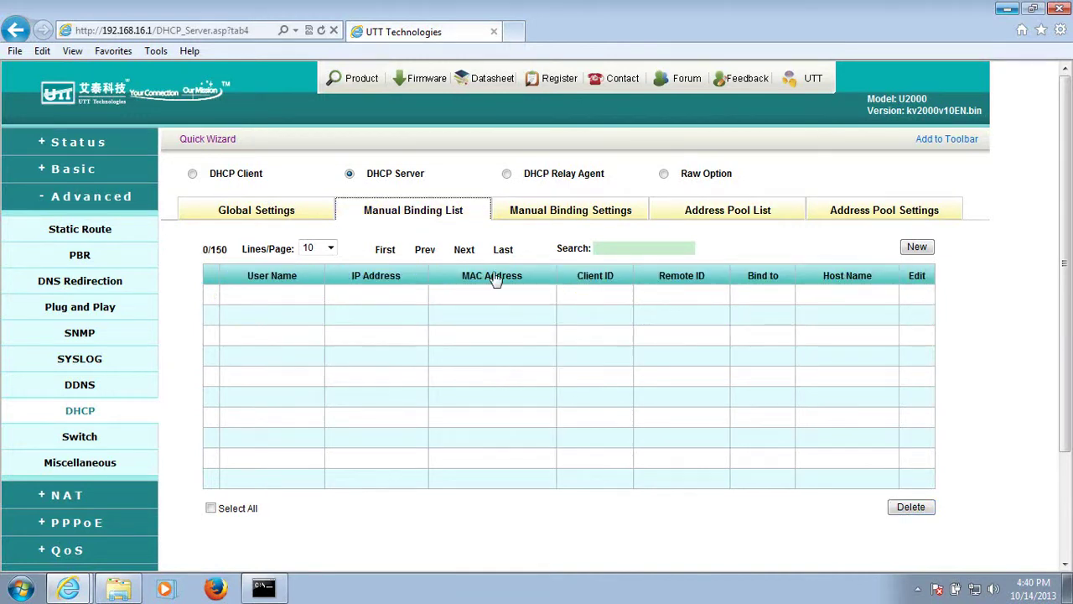
{"action": "left_click", "coordinate": [916, 250]}
{"action": "left_click", "coordinate": [426, 309]}
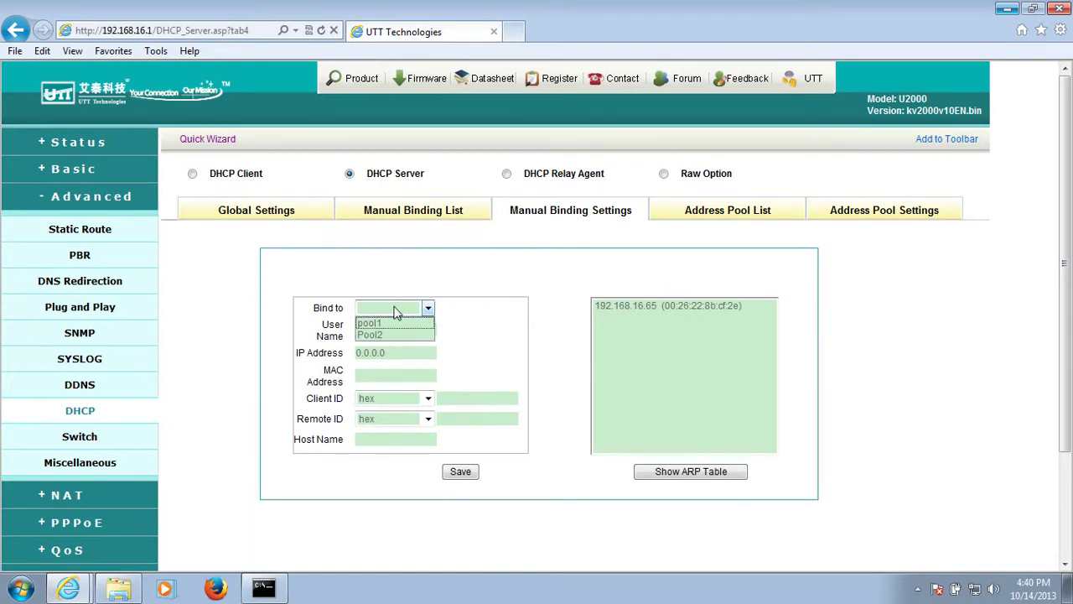
{"action": "left_click", "coordinate": [428, 308]}
{"action": "left_click", "coordinate": [395, 335]}
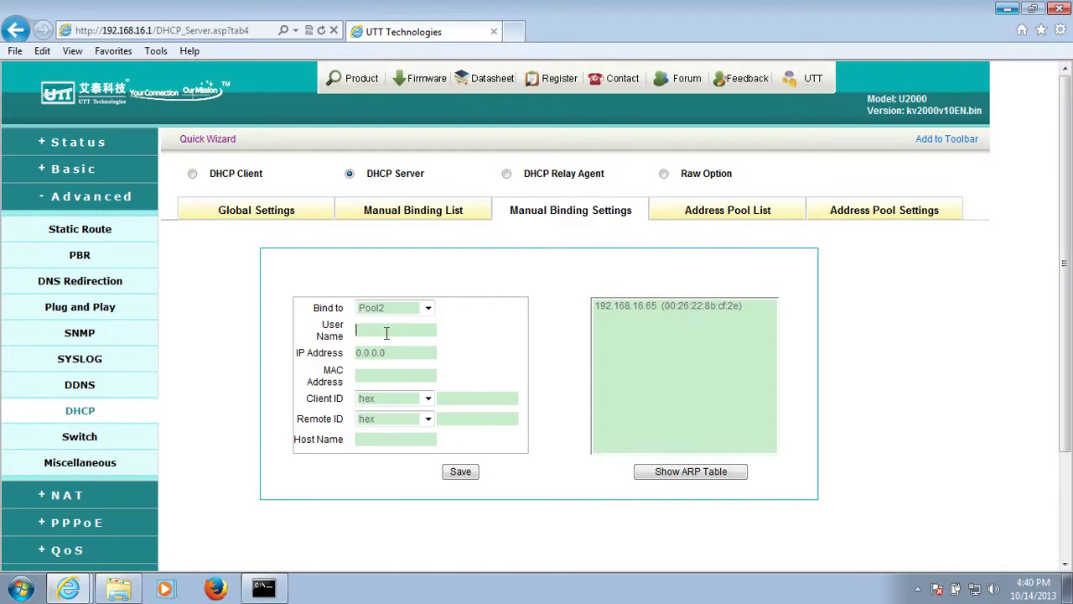
Step: Enter the binding's user name and IP address 192.168.1.2
{"action": "type", "text": "henry"}
{"action": "left_click_drag", "start_coordinate": [410, 356], "coordinate": [350, 355]}
{"action": "type", "text": "192.168.1.2"}
{"action": "left_click", "coordinate": [382, 378]}
{"action": "left_click", "coordinate": [369, 308]}
{"action": "scroll", "coordinate": [548, 397], "scroll_direction": "down", "scroll_amount": 2}
{"action": "scroll", "coordinate": [864, 145], "scroll_direction": "up", "scroll_amount": 2}
{"action": "scroll", "coordinate": [782, 287], "scroll_direction": "down", "scroll_amount": 2}
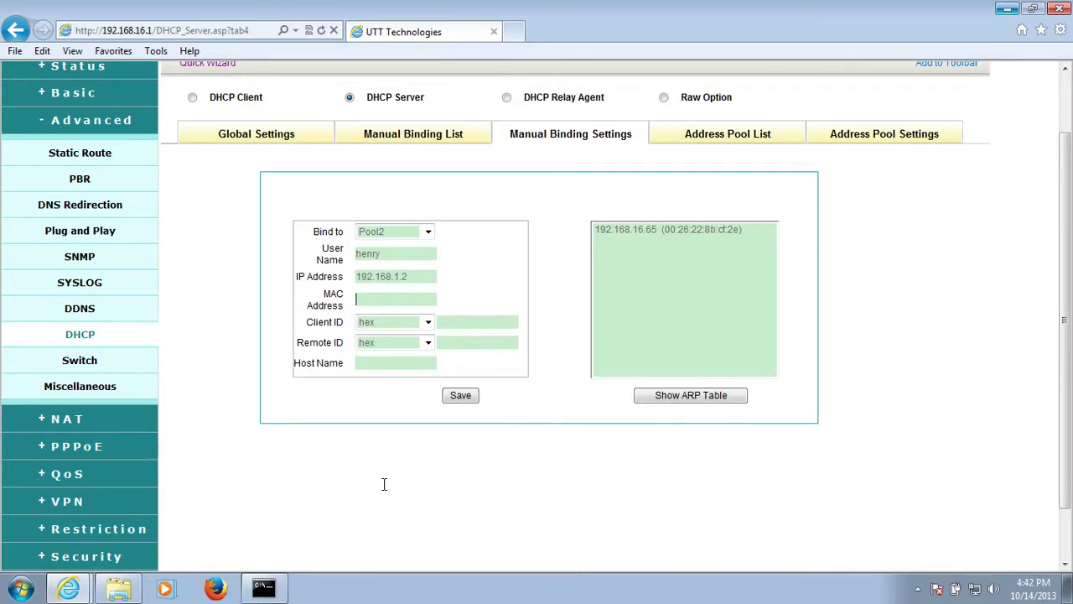
{"action": "scroll", "coordinate": [398, 482], "scroll_direction": "up", "scroll_amount": 1}
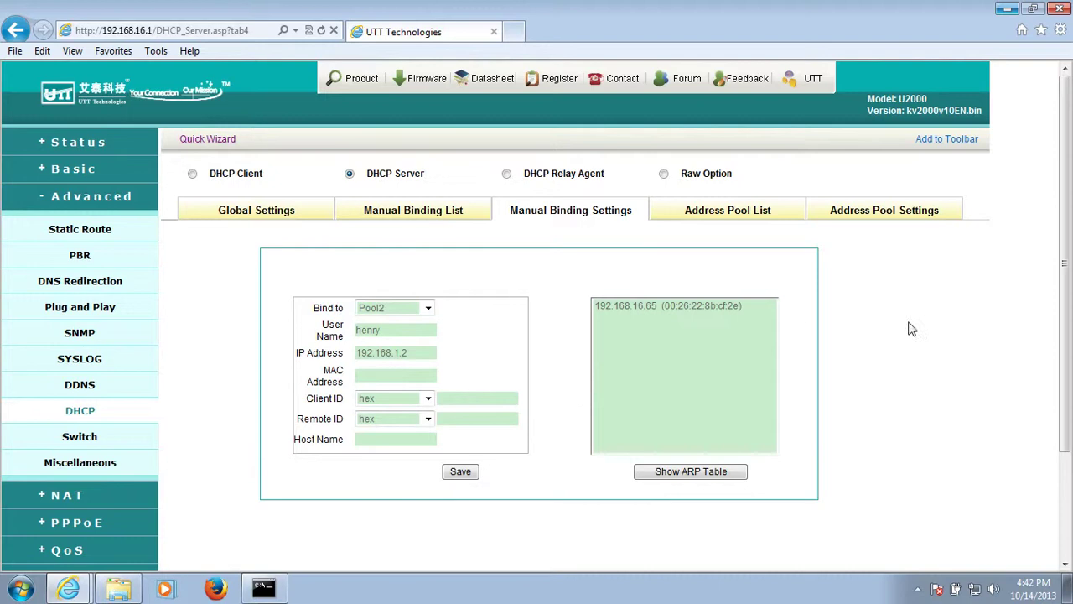